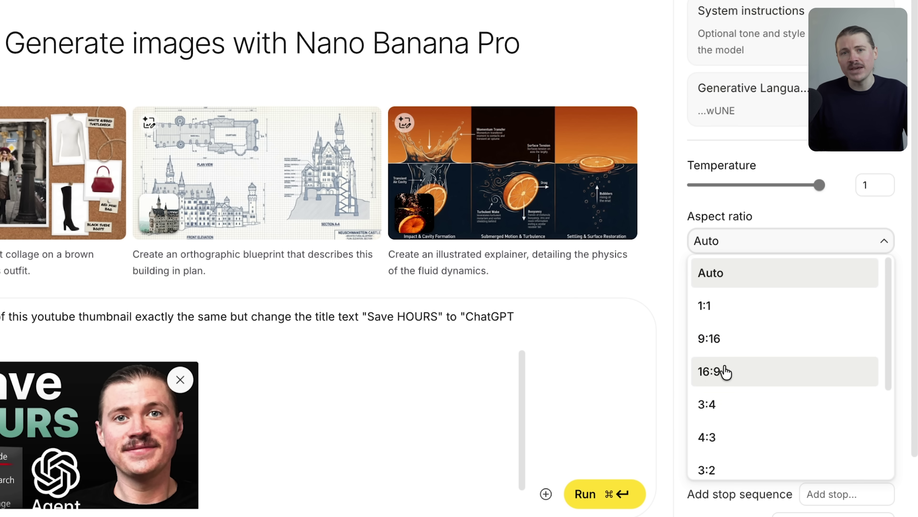
Set the generated image's aspect ratio to 16:9 and open the resolution options.
left_click(727, 372)
left_click(734, 302)
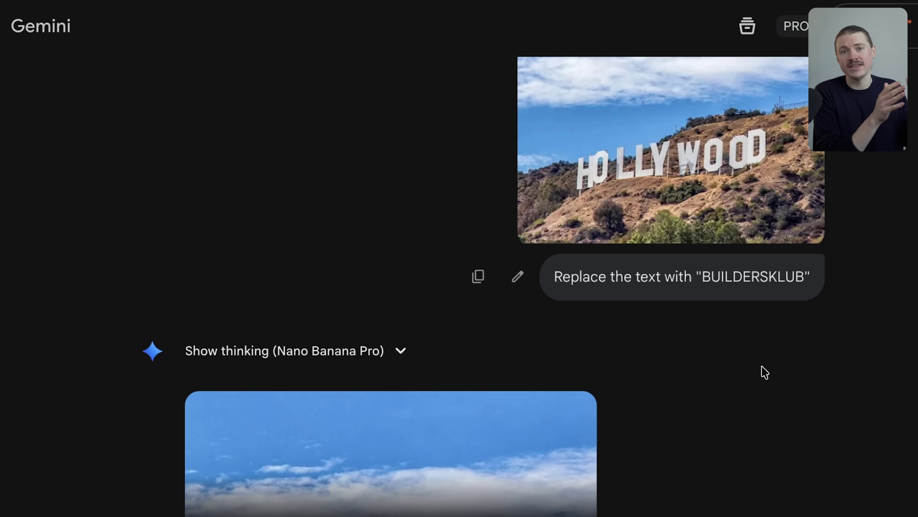
Examine the text-replacement edits of the Hollywood sign and the YouTube thumbnail against their original images and prompts.
scroll(760, 371, "down", 8)
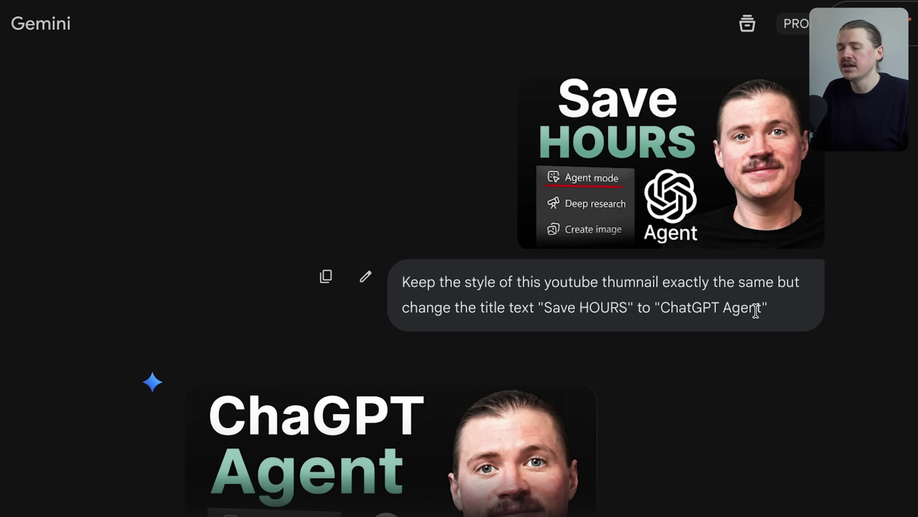
scroll(756, 310, "down", 5)
mouse_move(320, 256)
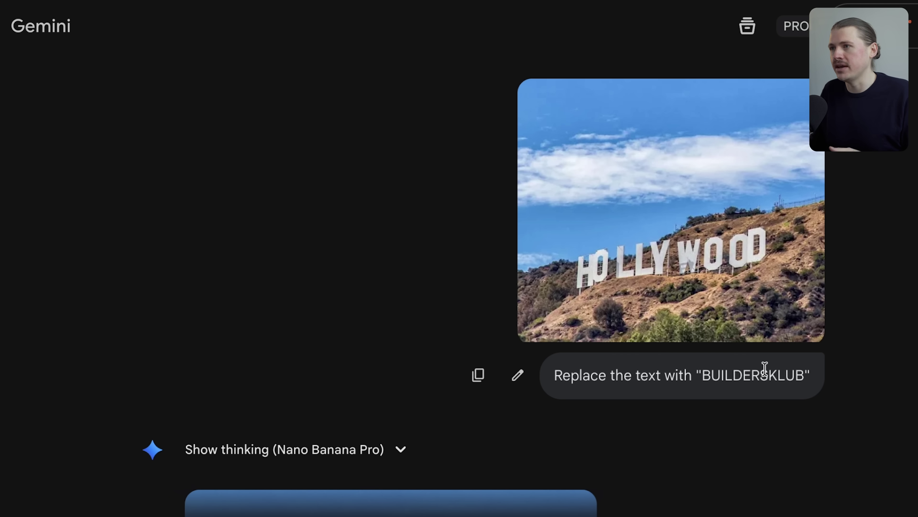
scroll(763, 369, "down", 10)
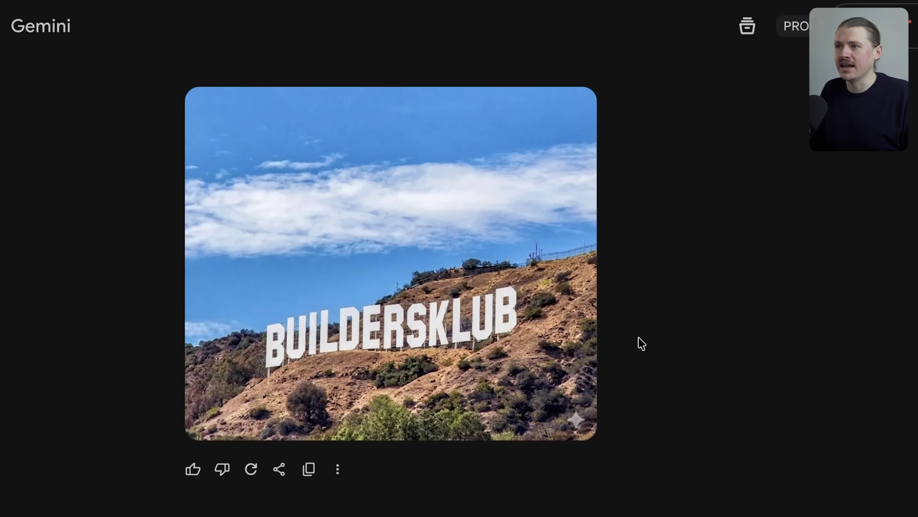
scroll(709, 328, "up", 10)
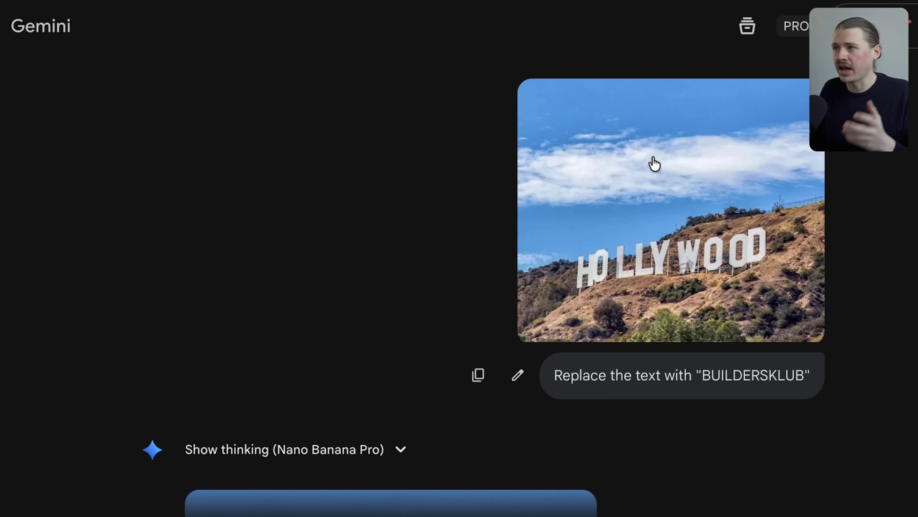
scroll(709, 269, "down", 10)
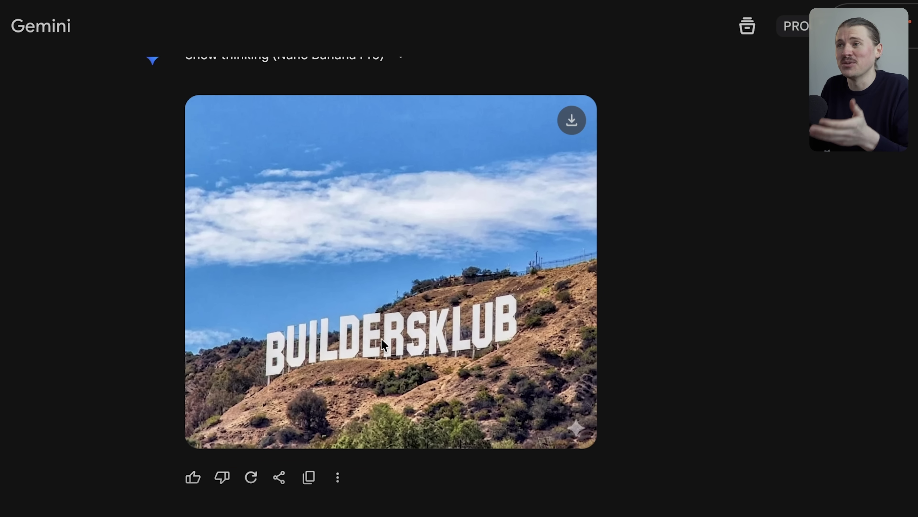
scroll(564, 329, "up", 9)
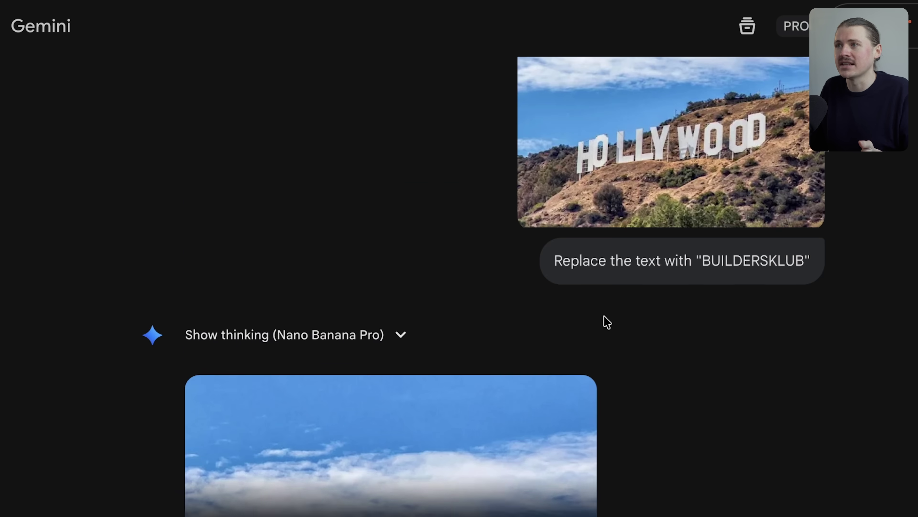
scroll(684, 233, "down", 5)
scroll(684, 233, "down", 5)
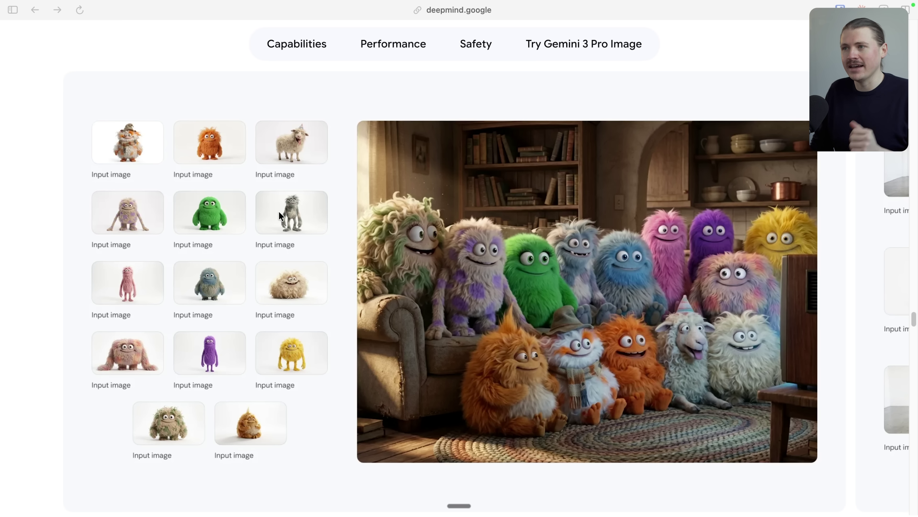
On the Google DeepMind page, examine the multi-image sample generations with their prompts and the plant infographic example.
scroll(280, 213, "down", 4)
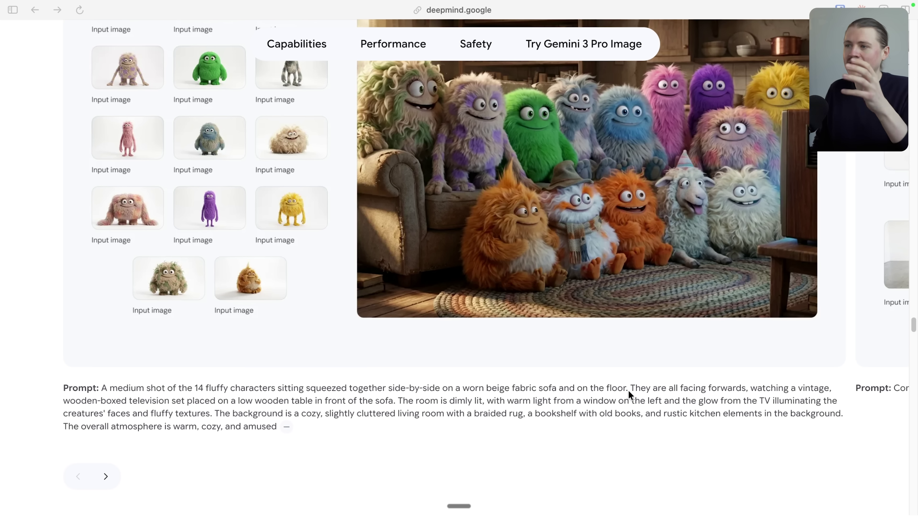
scroll(628, 390, "up", 4)
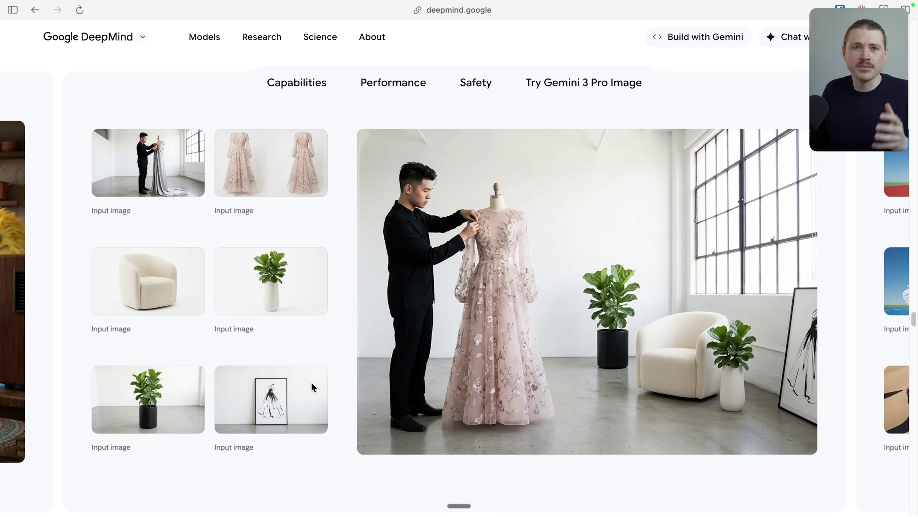
scroll(261, 154, "down", 1)
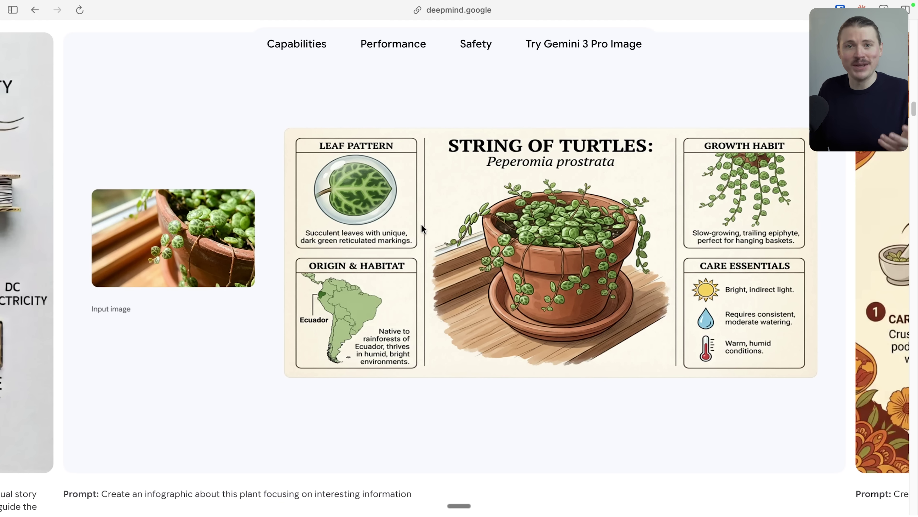
scroll(422, 224, "left", 10)
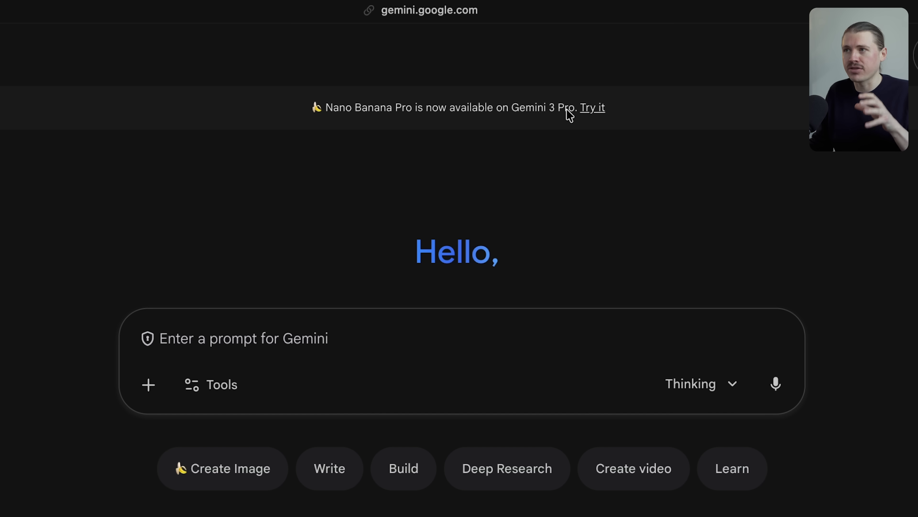
In Gemini, try Nano Banana Pro from its announcement and expand the full text of the sample comic prompt.
left_click(593, 108)
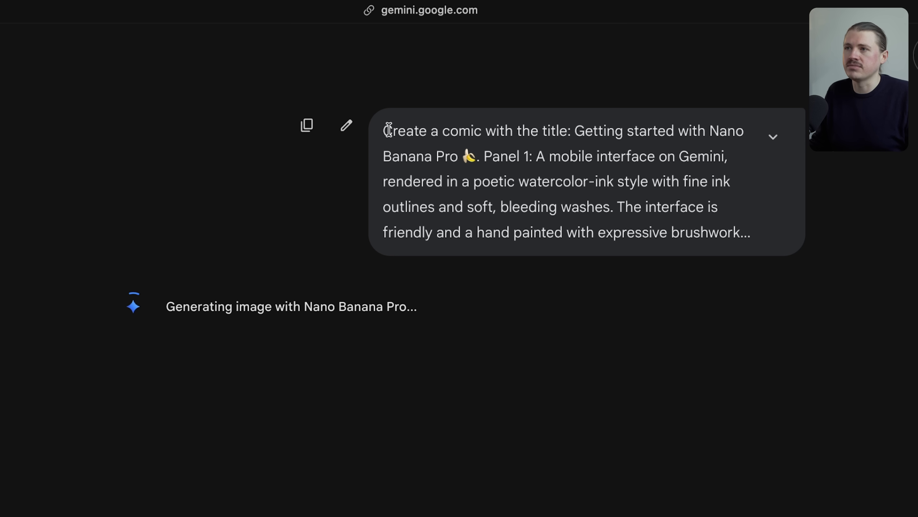
left_click_drag(389, 130, 578, 154)
triple_click(455, 134)
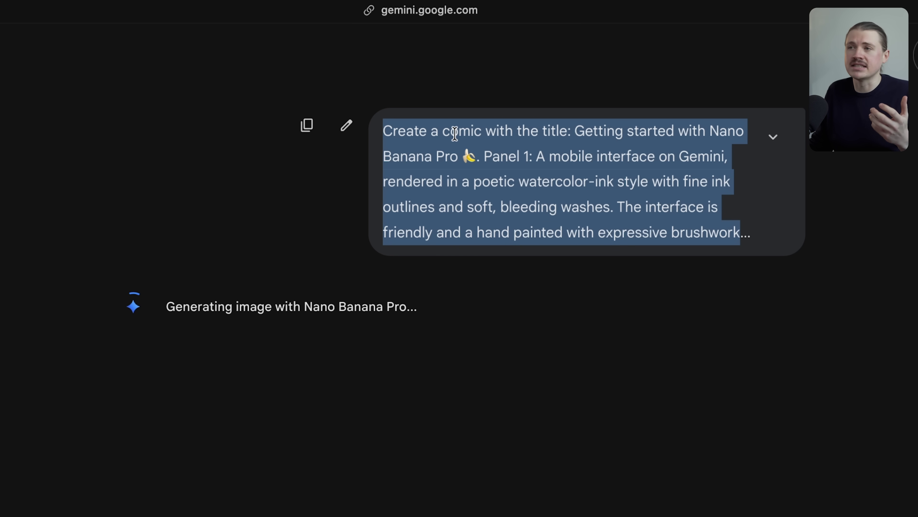
double_click(454, 133)
left_click_drag(517, 131, 606, 131)
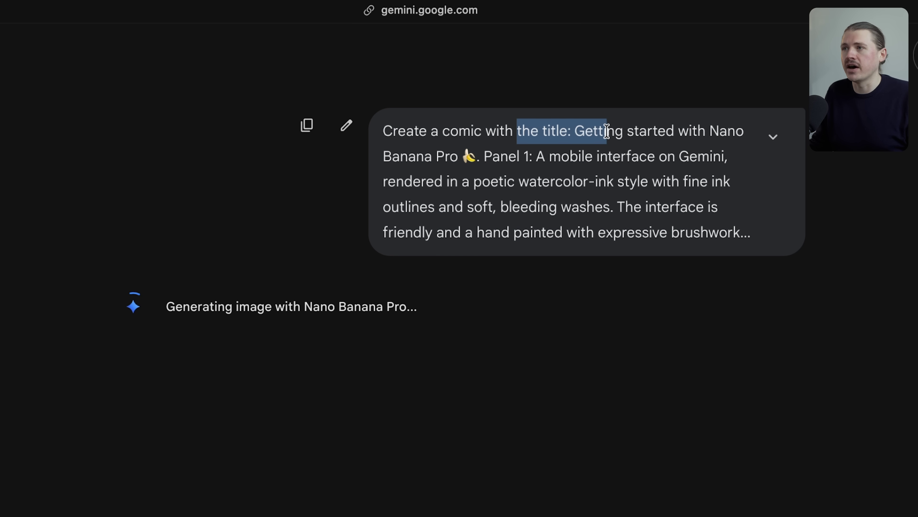
triple_click(607, 131)
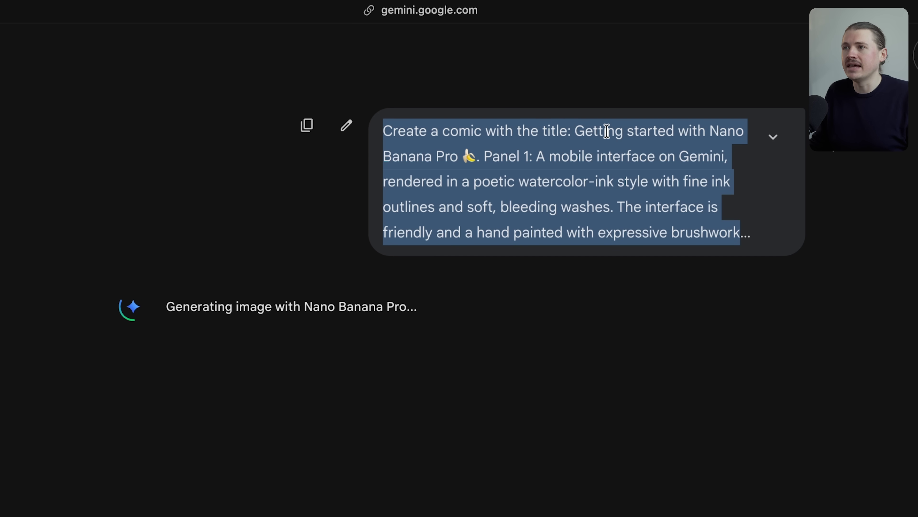
left_click(771, 144)
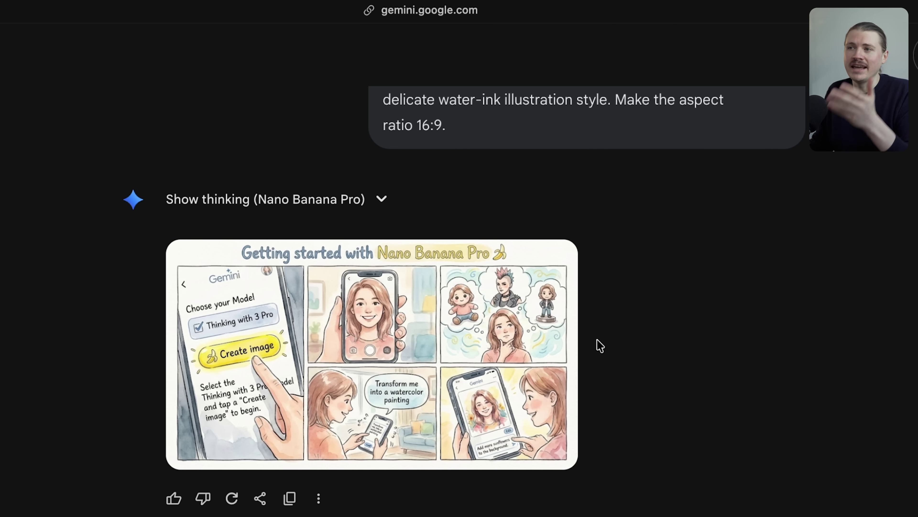
View the generated "Getting started with Nano Banana Pro" comic enlarged, then return to the chat.
mouse_move(492, 352)
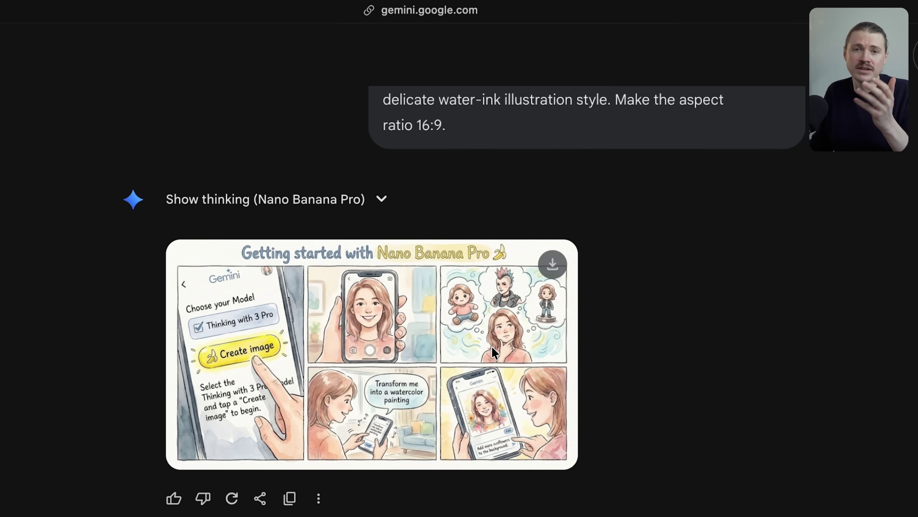
left_click(421, 349)
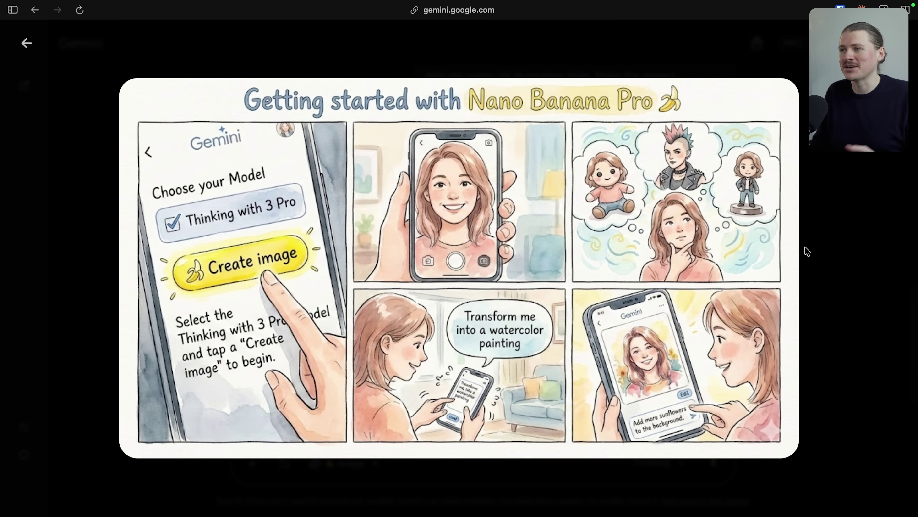
left_click(826, 255)
Start a new chat with the Create images tool enabled and check the model choice for Thinking with 3 Pro.
left_click(376, 463)
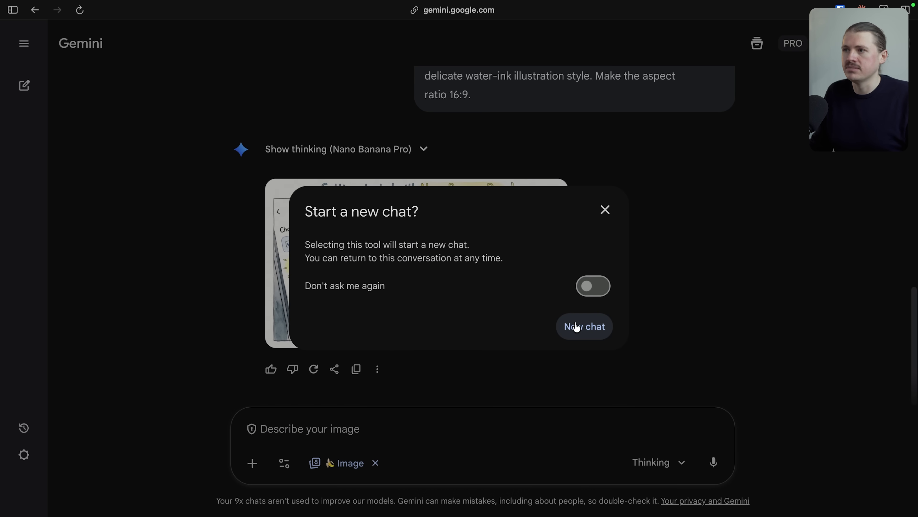
left_click(576, 327)
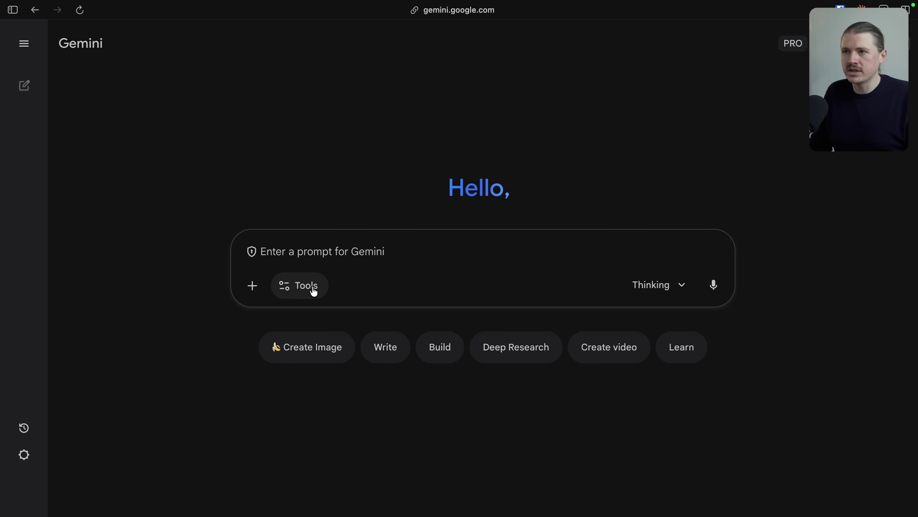
left_click(281, 294)
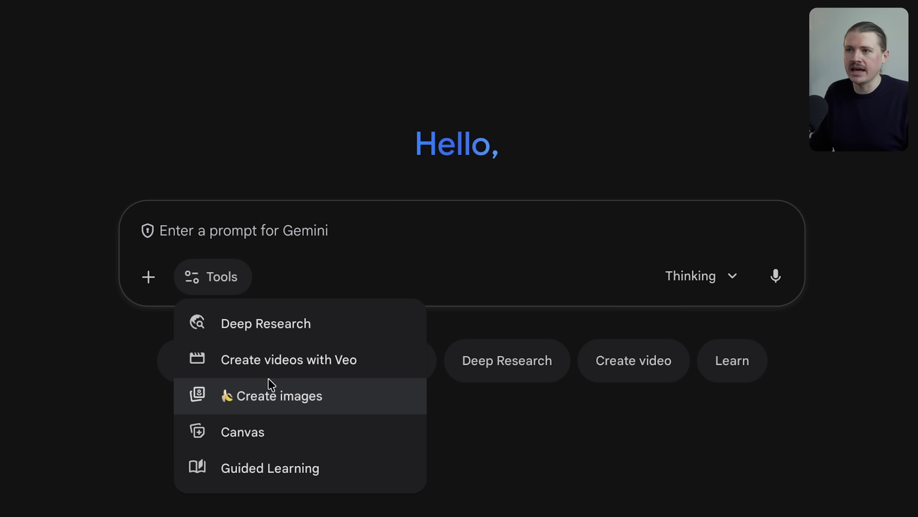
left_click(260, 400)
left_click(249, 221)
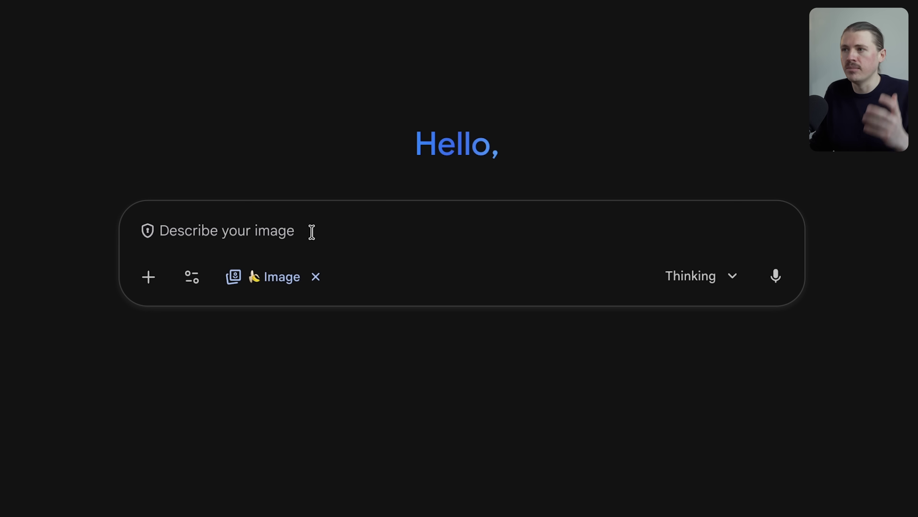
left_click(694, 288)
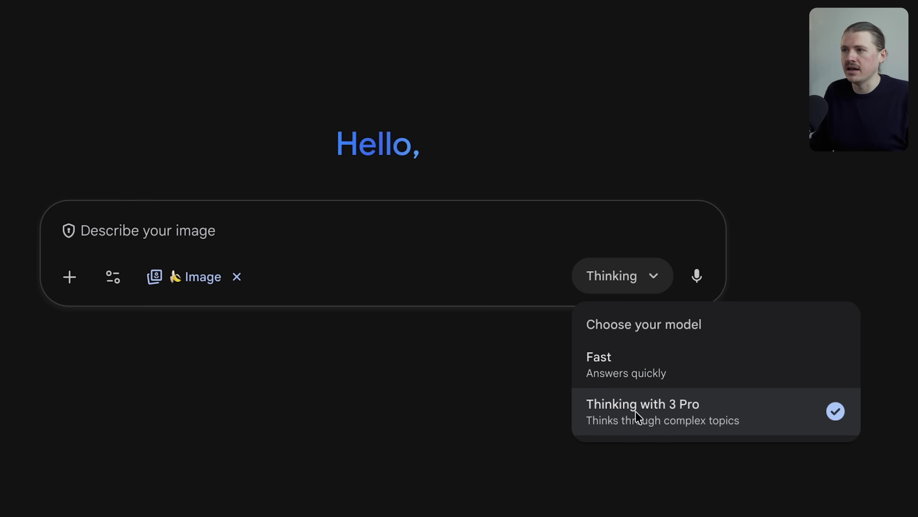
left_click(329, 239)
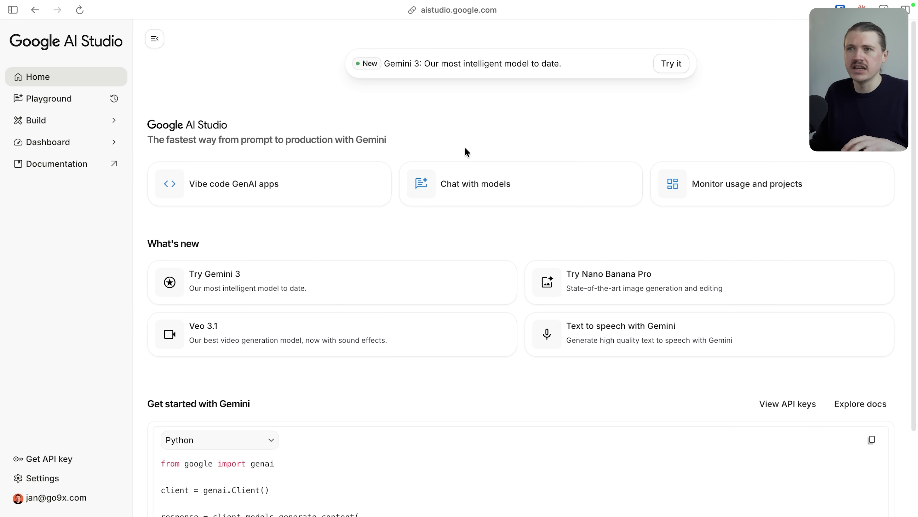
In Google AI Studio, open the Playground and choose Nano Banana Pro from the image models.
mouse_move(52, 106)
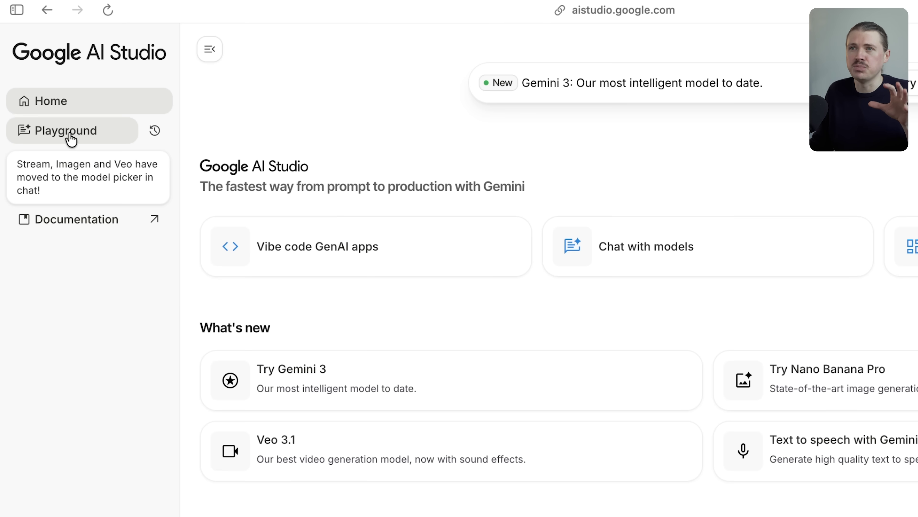
left_click(71, 139)
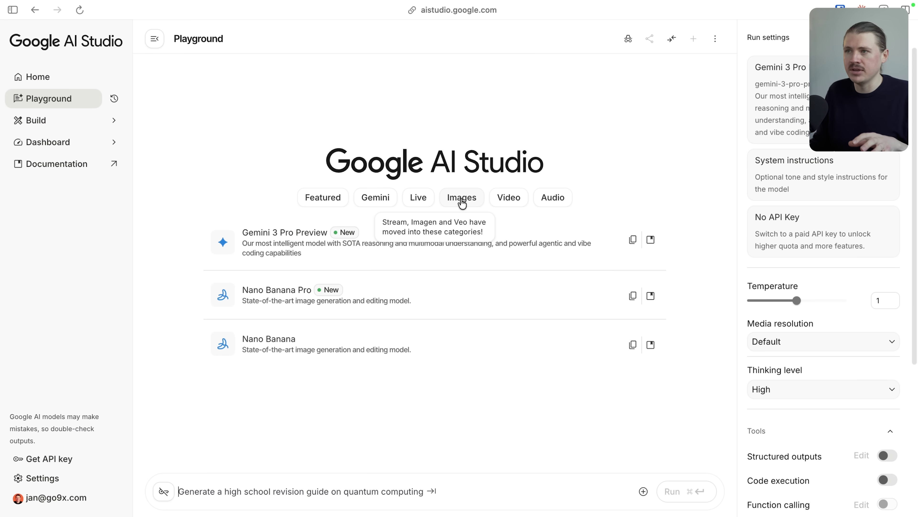
left_click(463, 203)
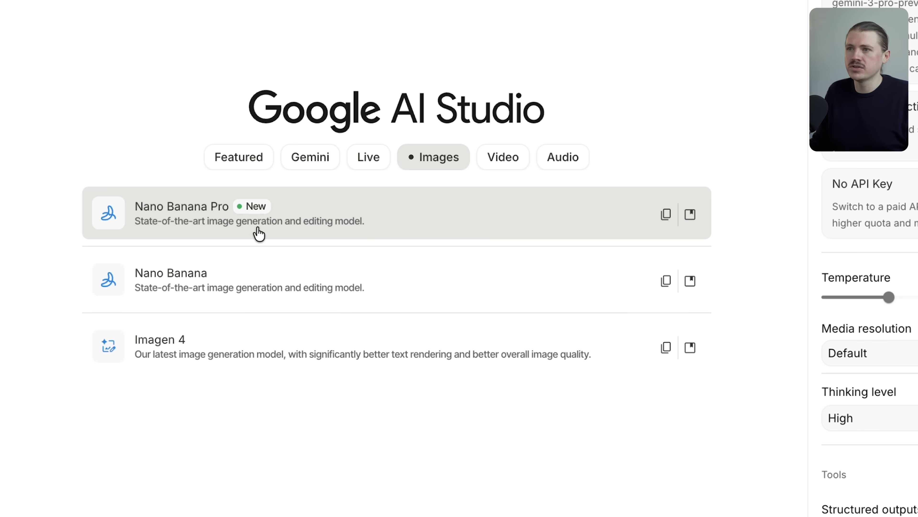
left_click(271, 229)
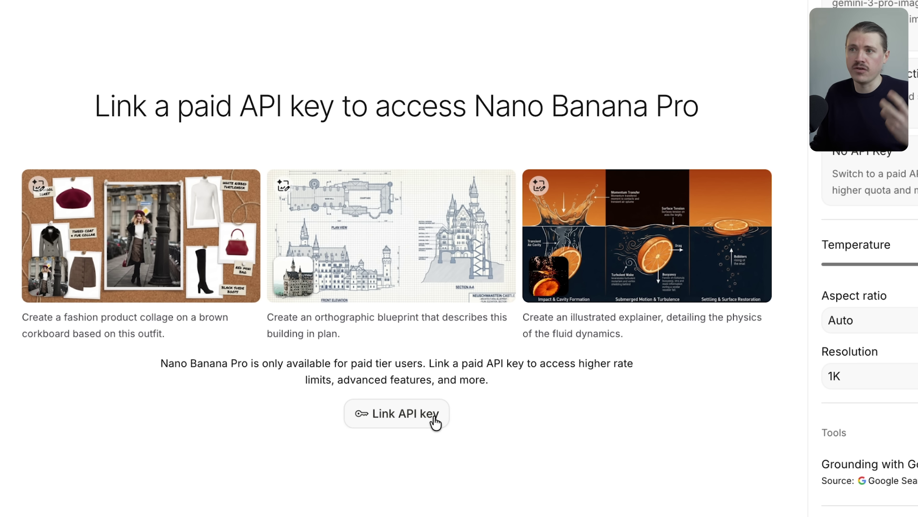
Link a paid API key from the Gemini API project, using the first Generative Language API Key.
left_click(425, 421)
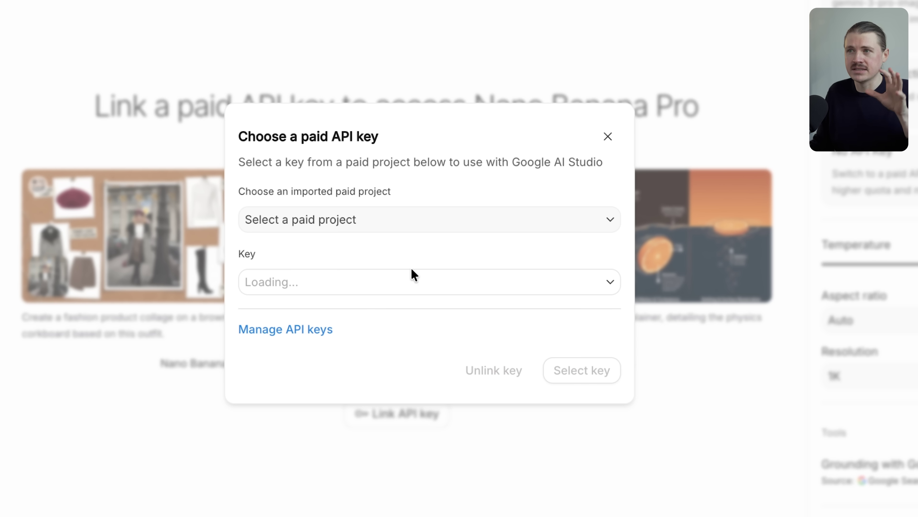
left_click(345, 225)
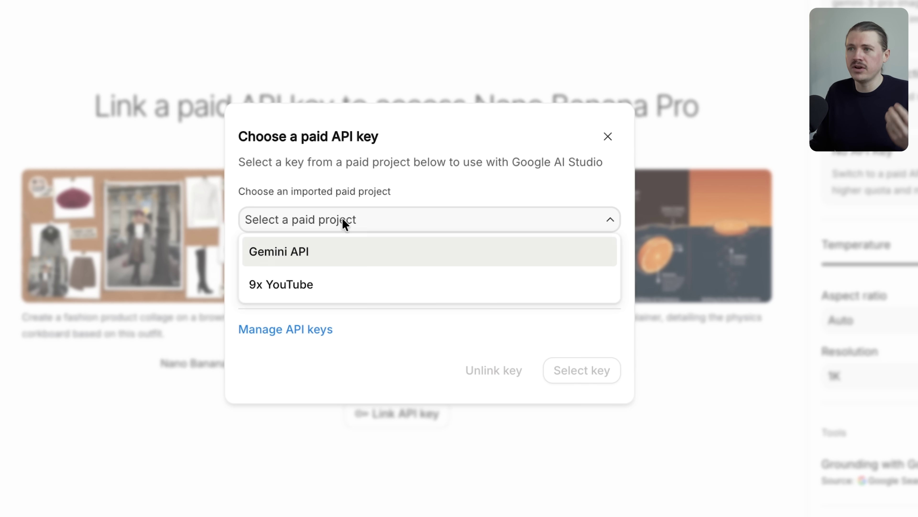
left_click(308, 260)
left_click(329, 283)
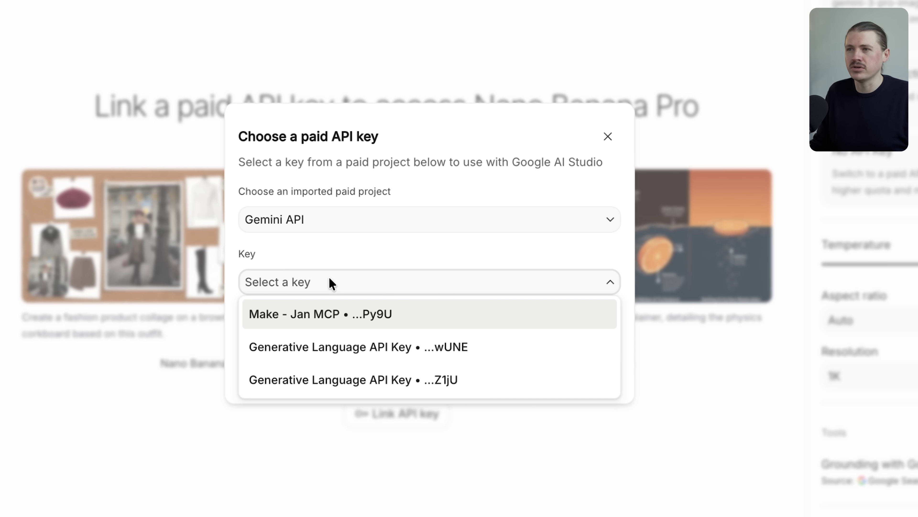
left_click(392, 350)
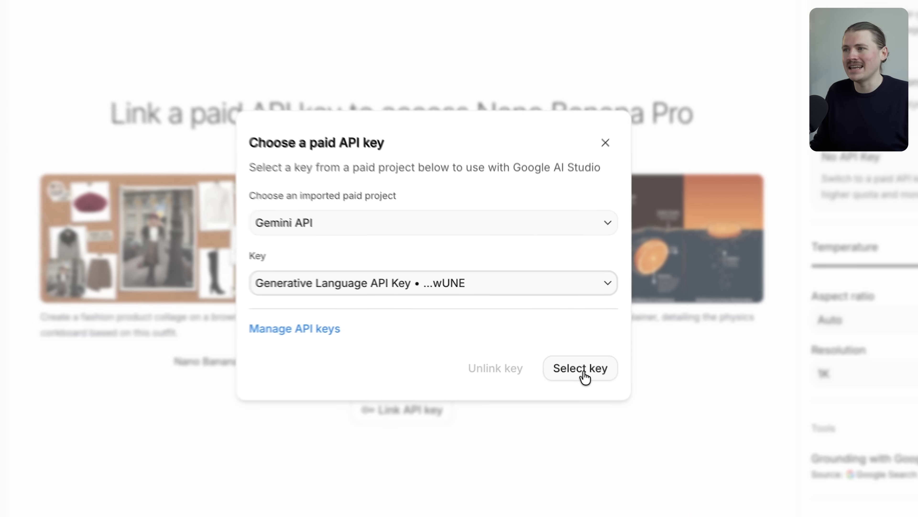
left_click(584, 376)
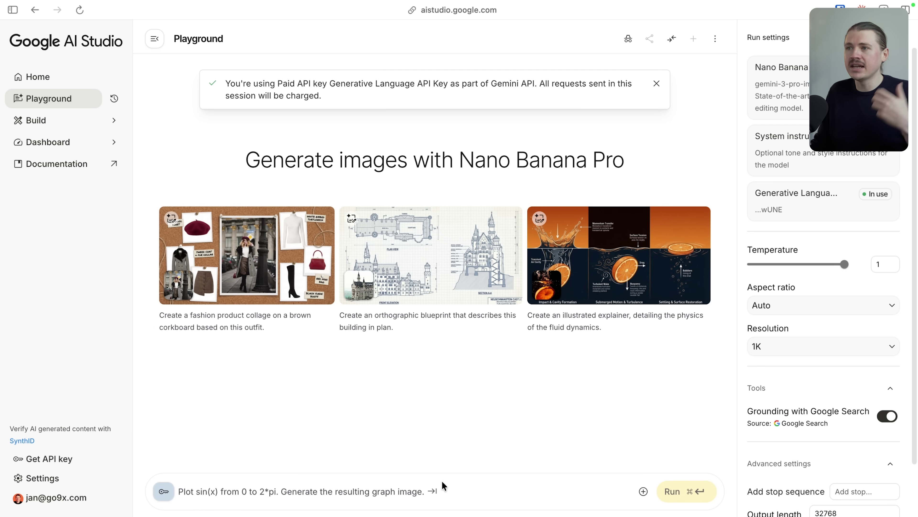
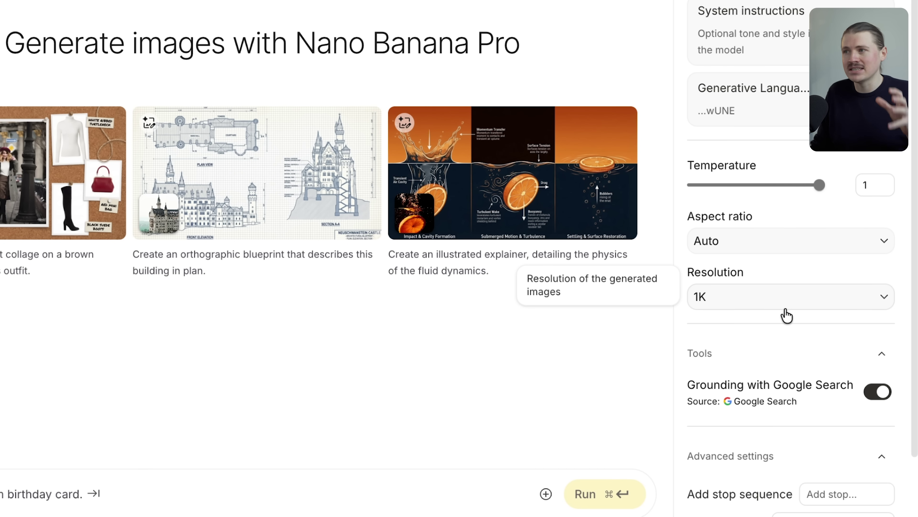
Review the available aspect ratio and resolution options for the generated images.
left_click(773, 252)
scroll(750, 322, "down", 4)
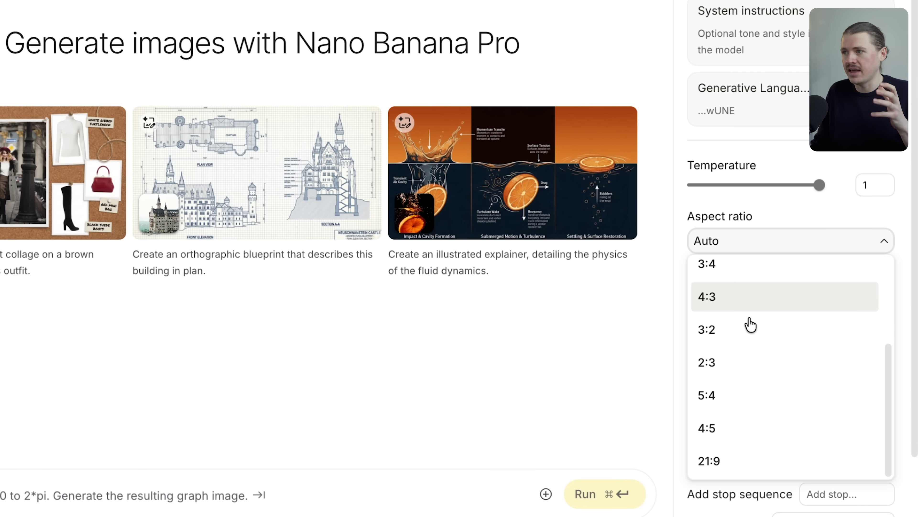
left_click(768, 216)
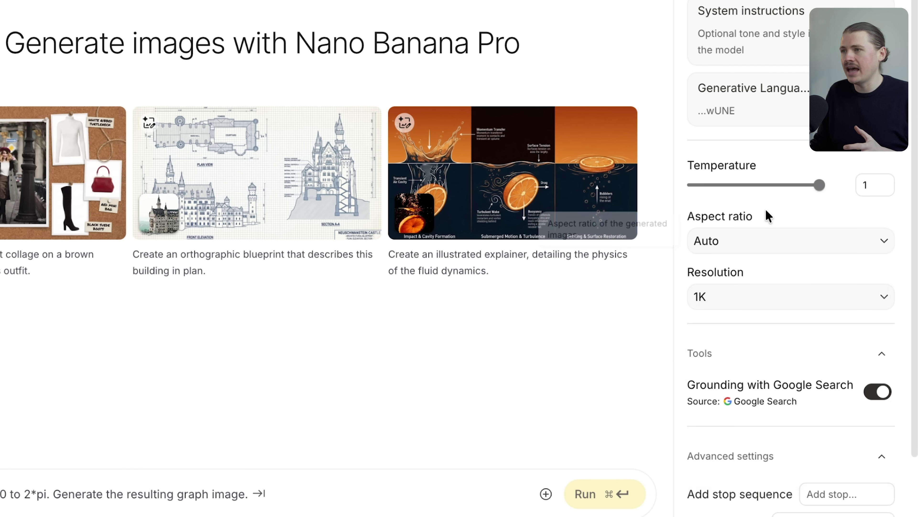
left_click(754, 302)
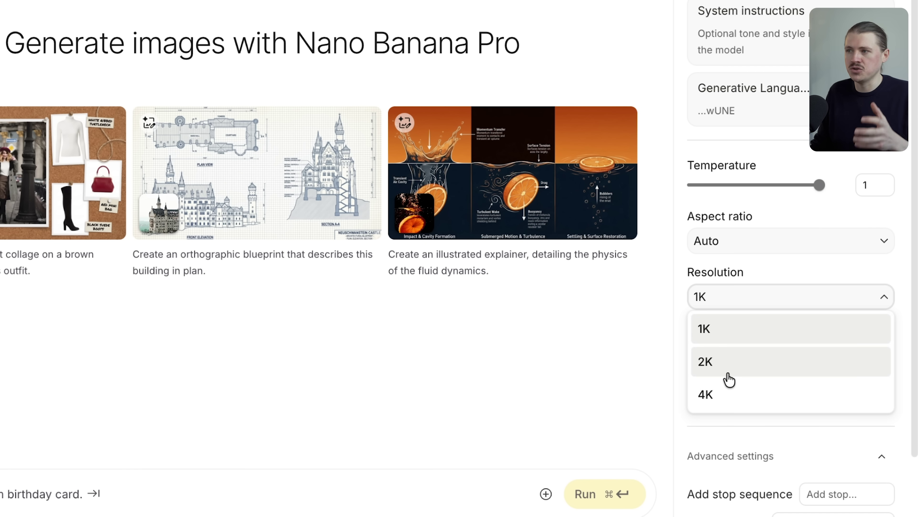
Prompt to keep the YouTube thumbnail's style exactly the same but change the title text "Save HOURS" to "ChatGPT Agent", and attach maxresdefault_savehours.jpg from Downloads.
left_click(179, 424)
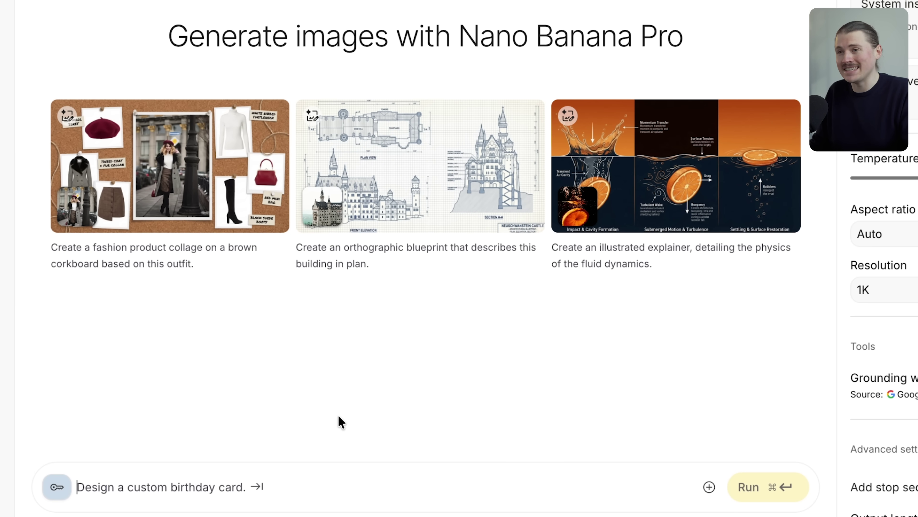
type("Keep the style of this youtube thumbnail exactly the same but change the title text \"Save HOURS\" to \"ChatGPT Agent\"")
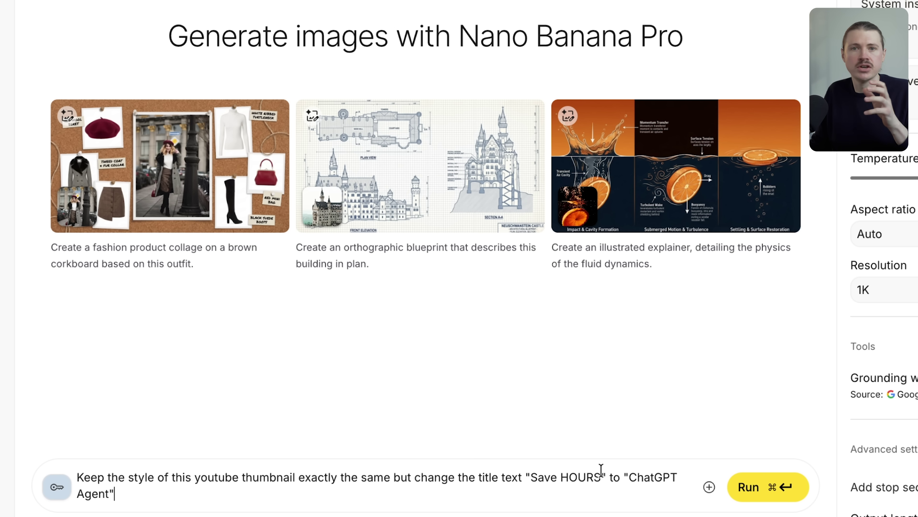
left_click(709, 486)
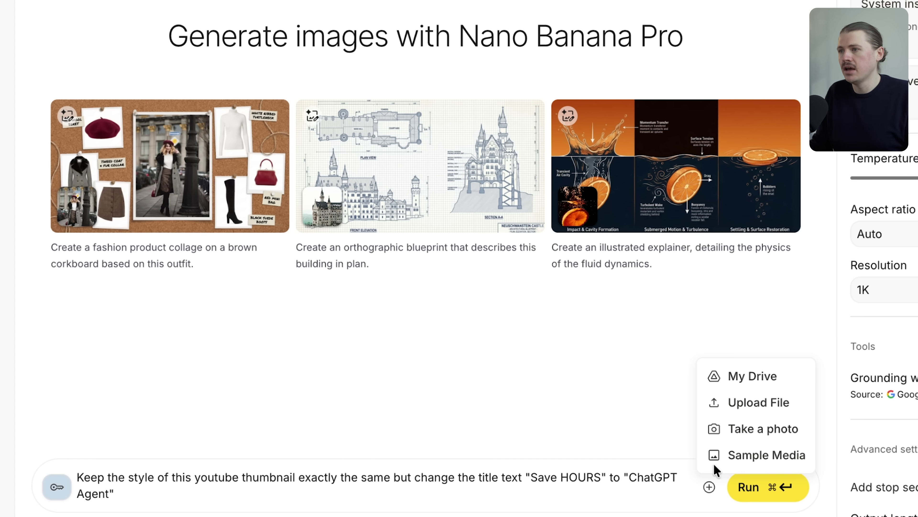
left_click(742, 417)
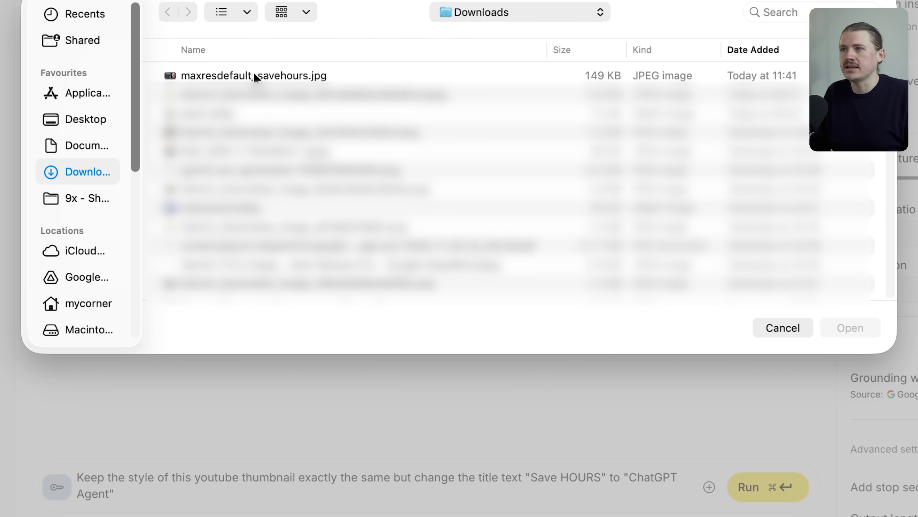
left_click(254, 76)
left_click(850, 326)
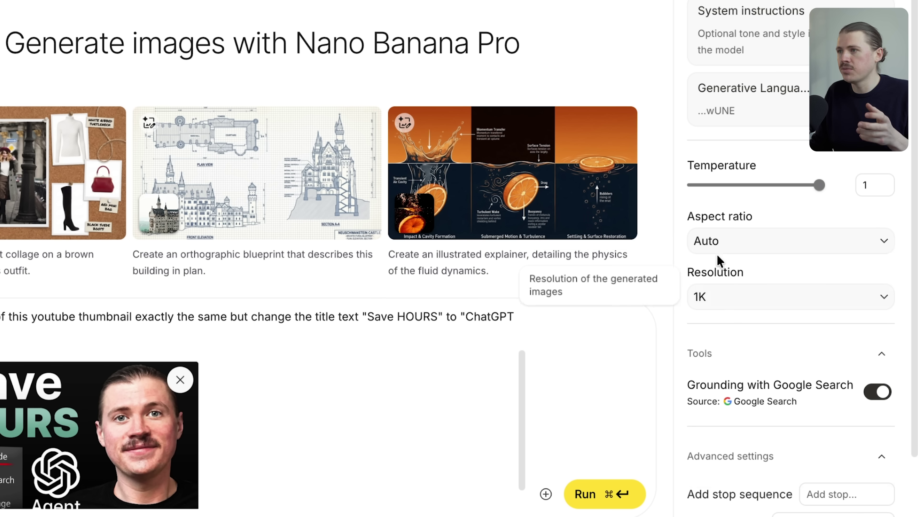
Set the aspect ratio to 16:9 and the resolution to 4K, and turn off Grounding with Google Search.
left_click(886, 240)
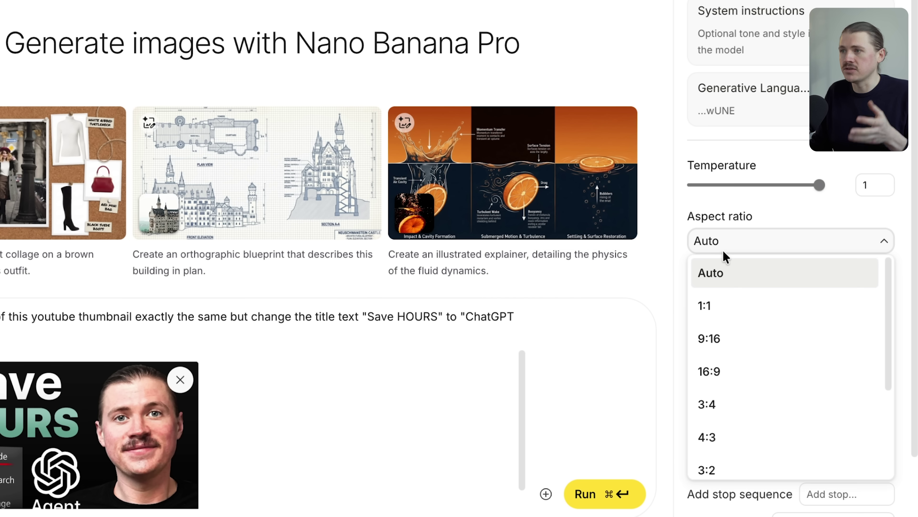
left_click(725, 371)
left_click(708, 299)
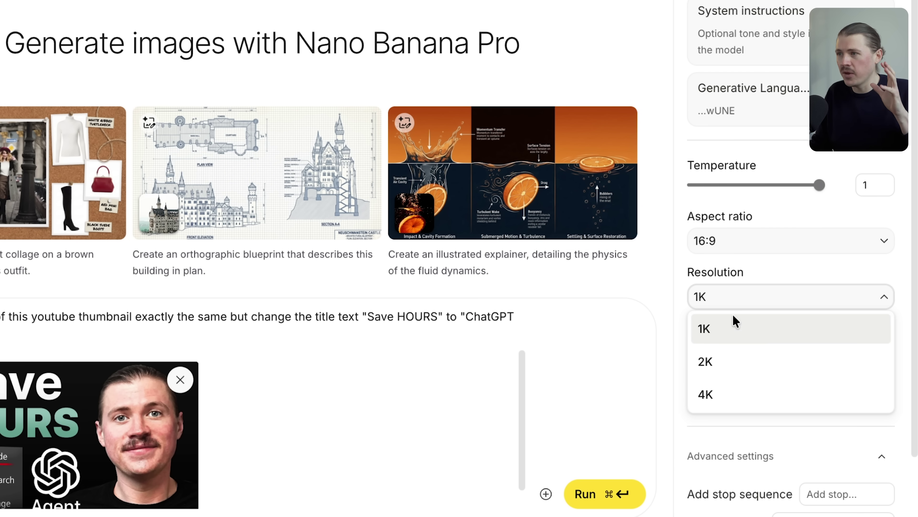
left_click(727, 393)
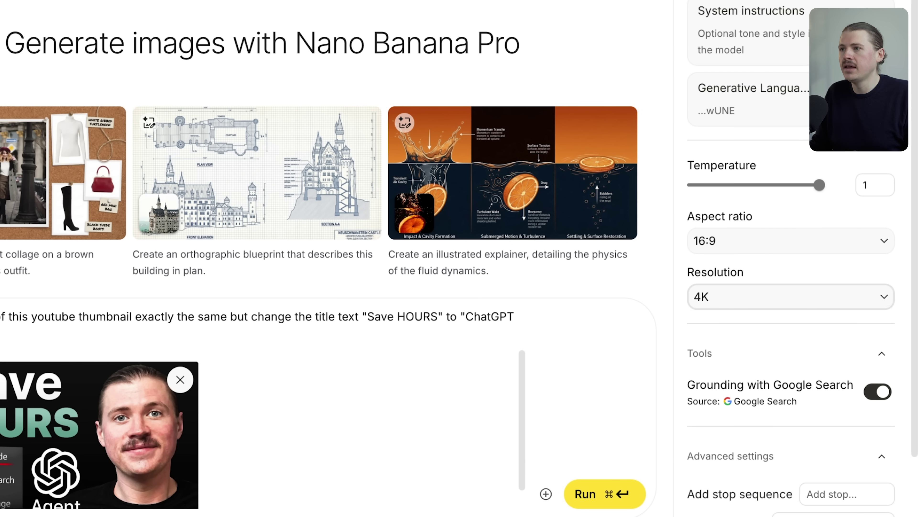
left_click(876, 393)
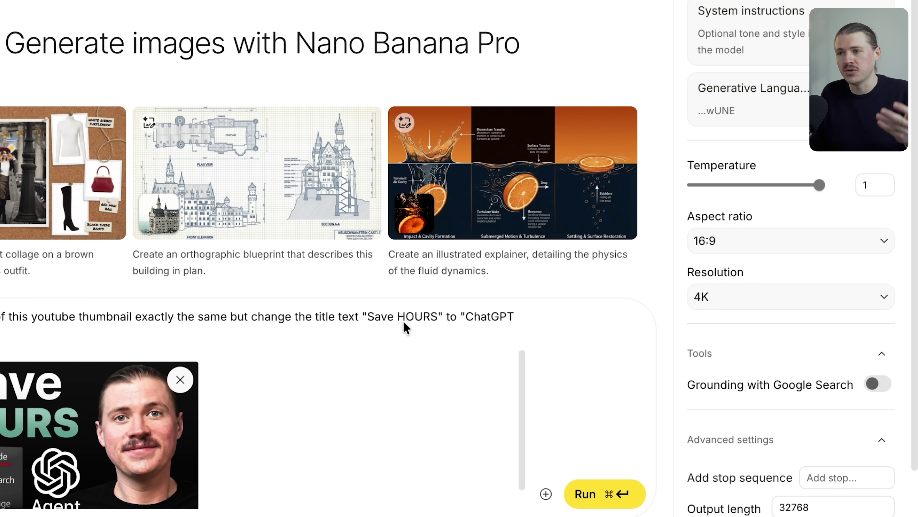
Run the thumbnail prompt and open the generated "ChatGPT Agent" image enlarged.
left_click(590, 497)
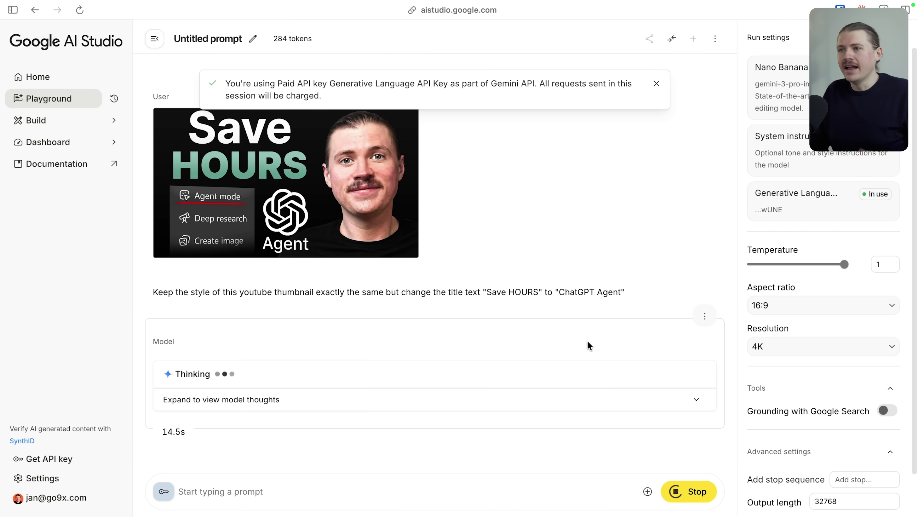
mouse_move(414, 420)
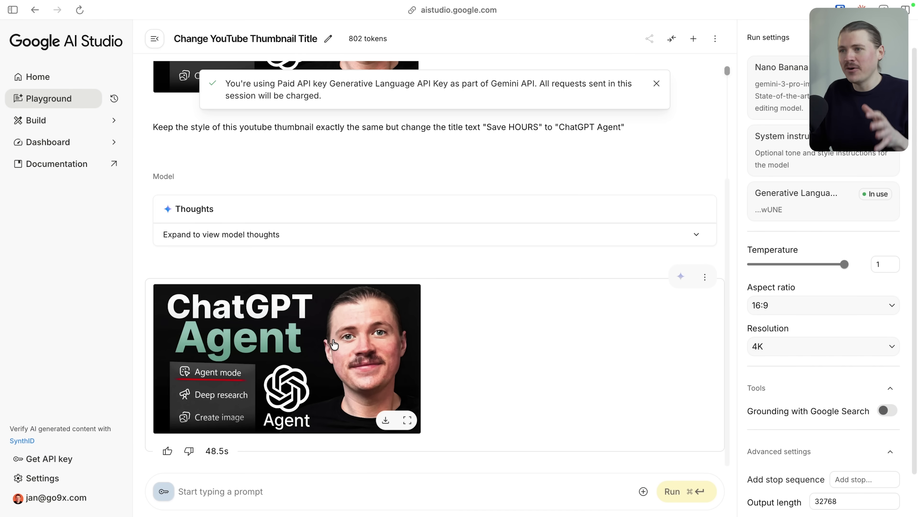
left_click(412, 421)
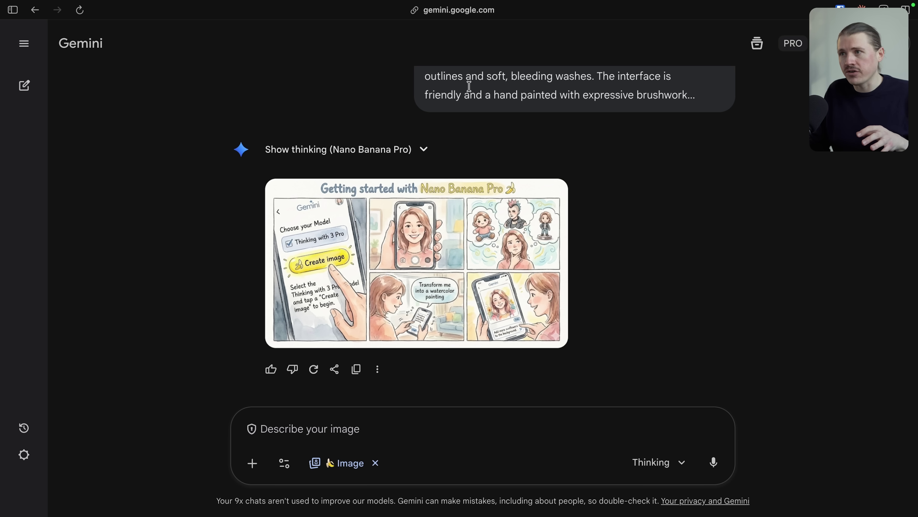
In the Gemini chat, open the generated "Getting started with Nano Banana Pro" comic enlarged to examine it.
left_click(524, 307)
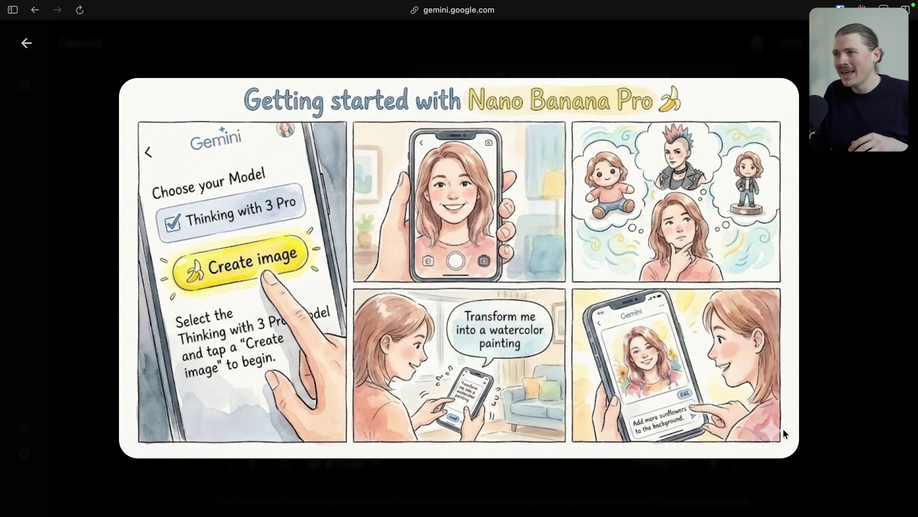